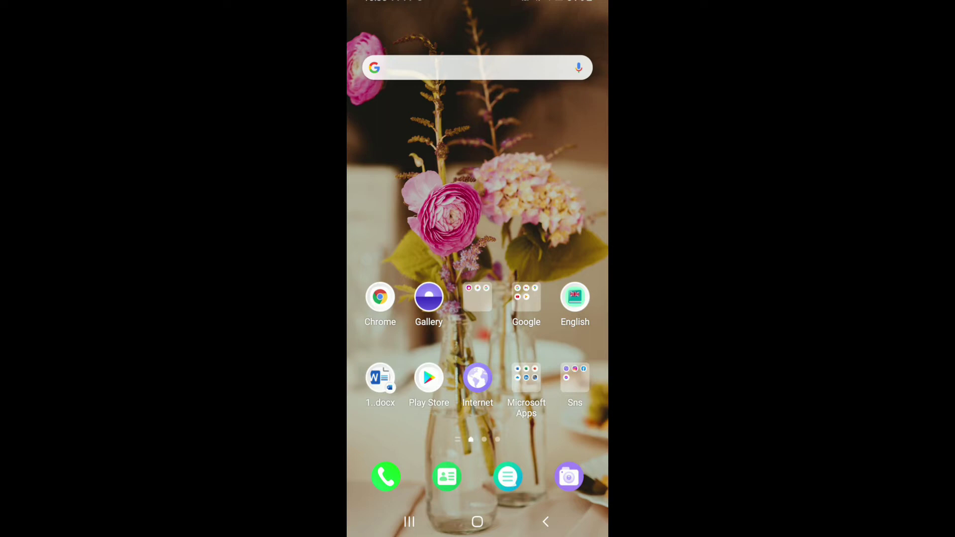
Step: Open Chrome and load the Netflix website from the address bar
click(380, 297)
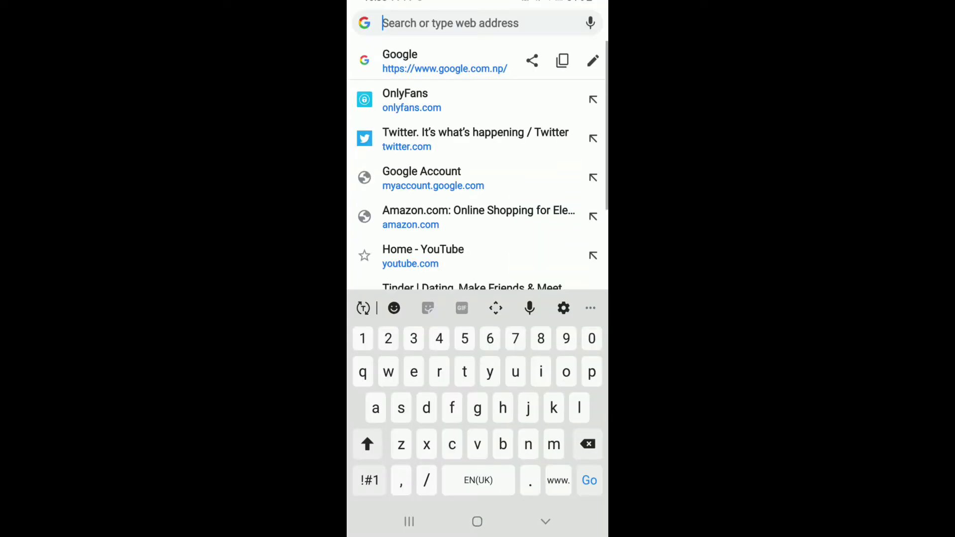
text(net)
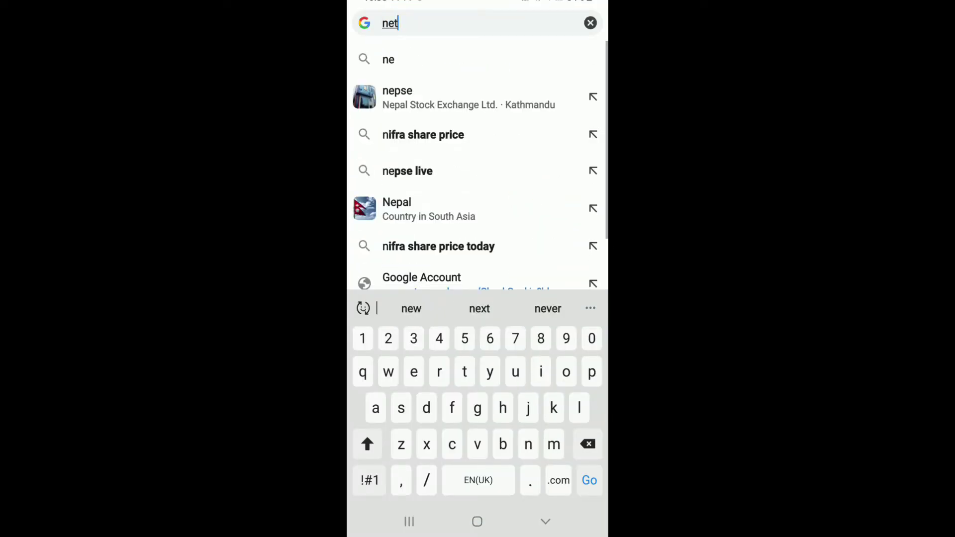
key(Return)
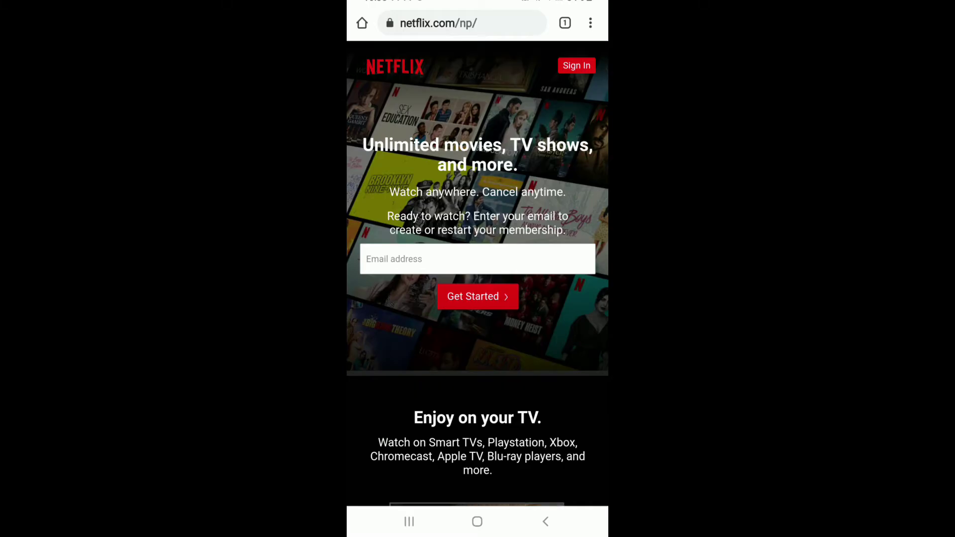
Step: Enter an email address and confirm it to begin Netflix signup
click(478, 259)
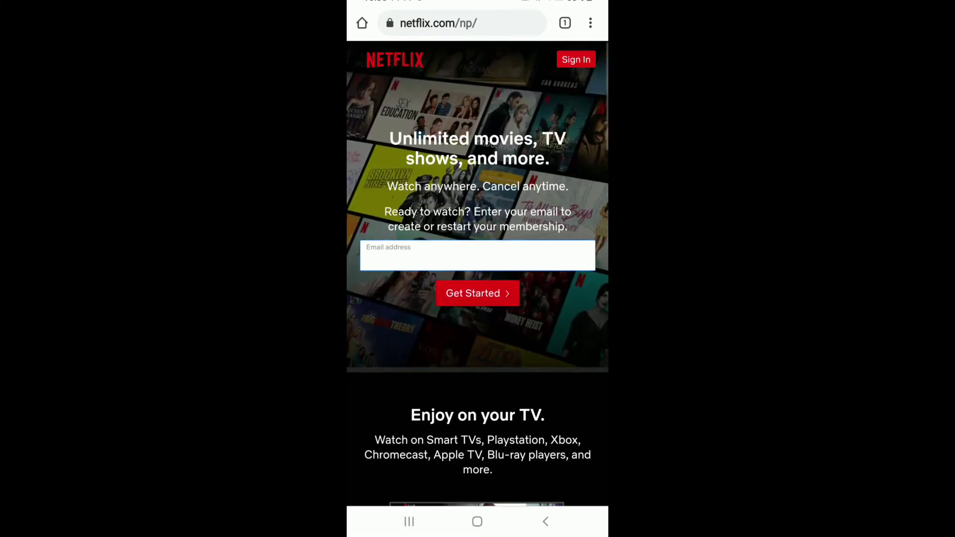
click(414, 274)
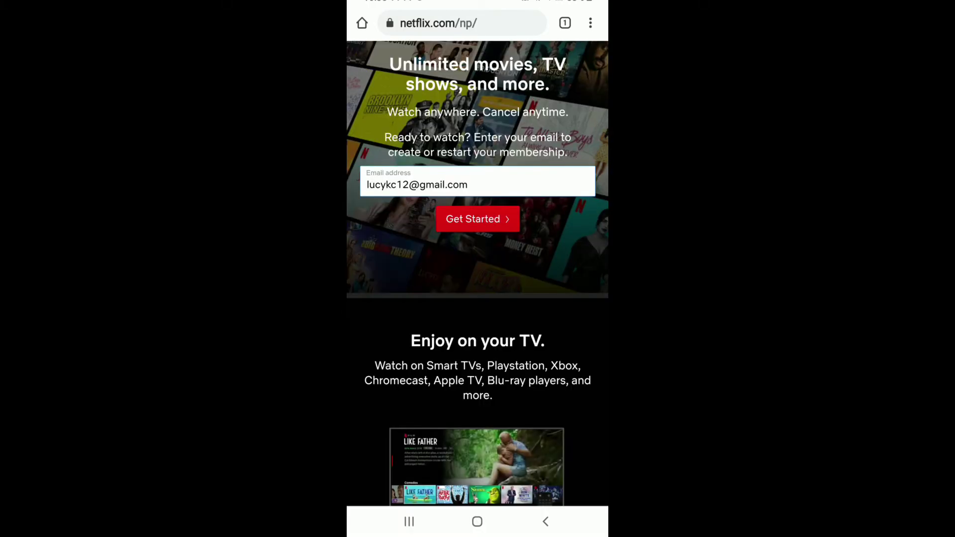
click(478, 219)
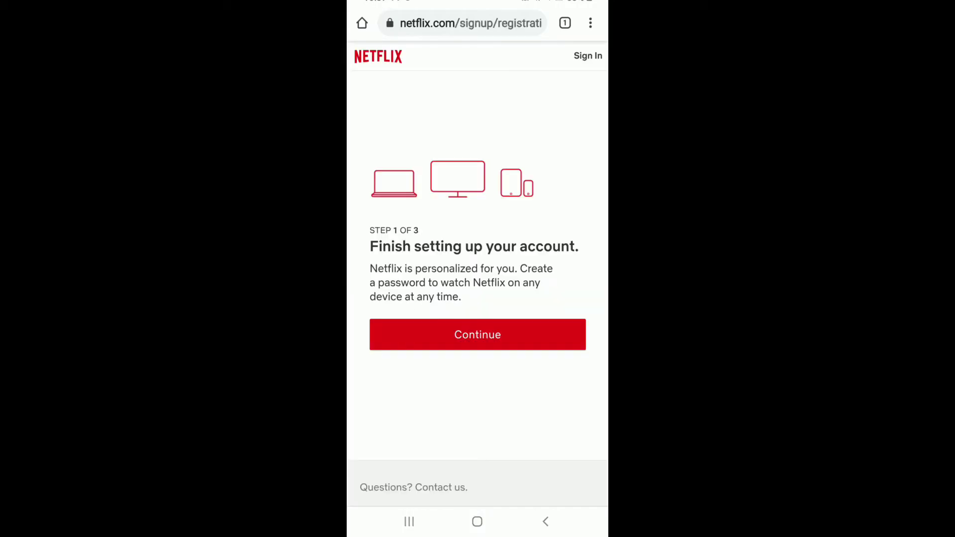
Step: Add a password, keep special-offer emails allowed, and submit to reach step 2 of 3
click(478, 335)
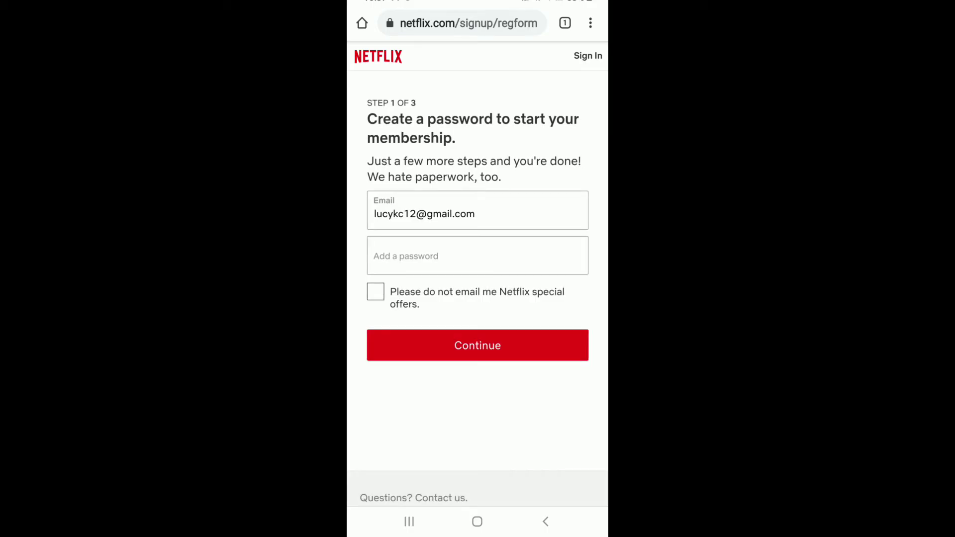
click(477, 256)
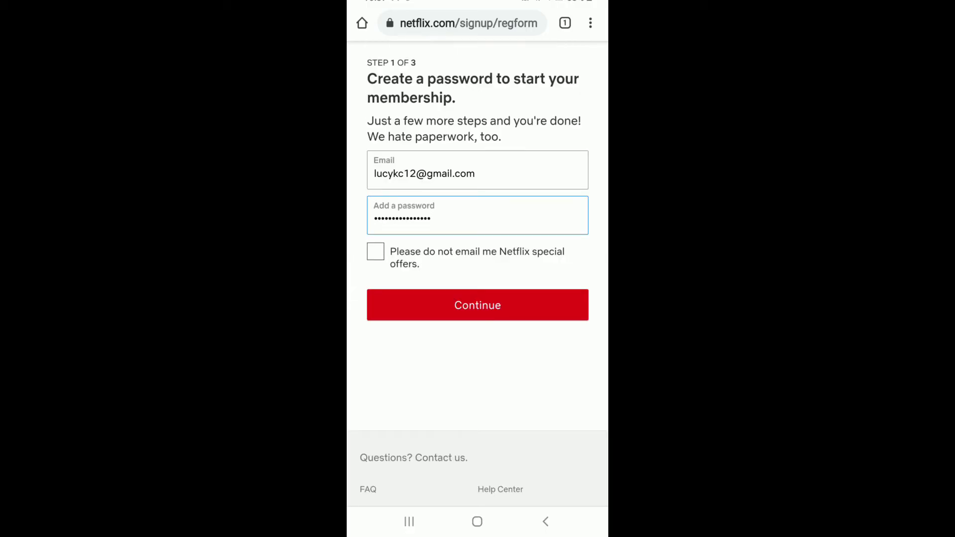
click(376, 252)
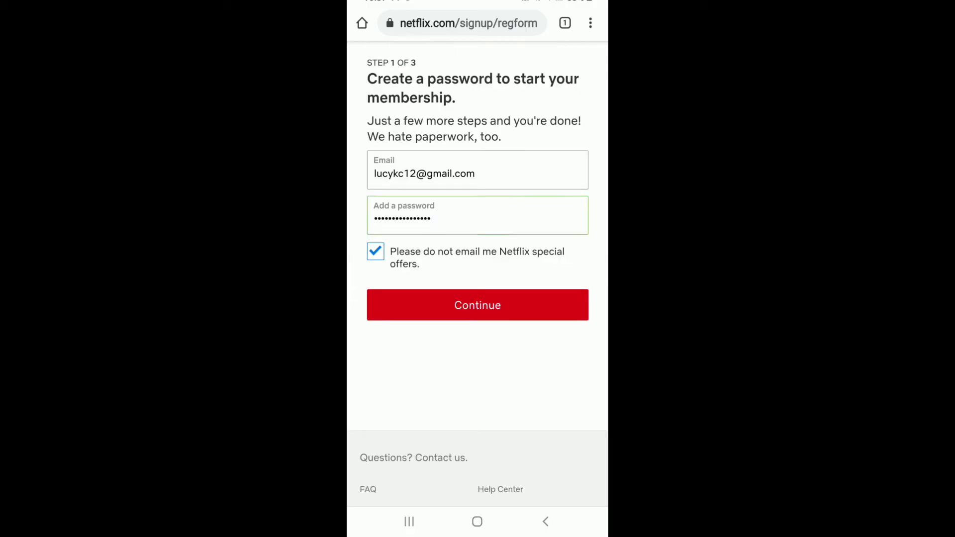
click(375, 252)
click(478, 306)
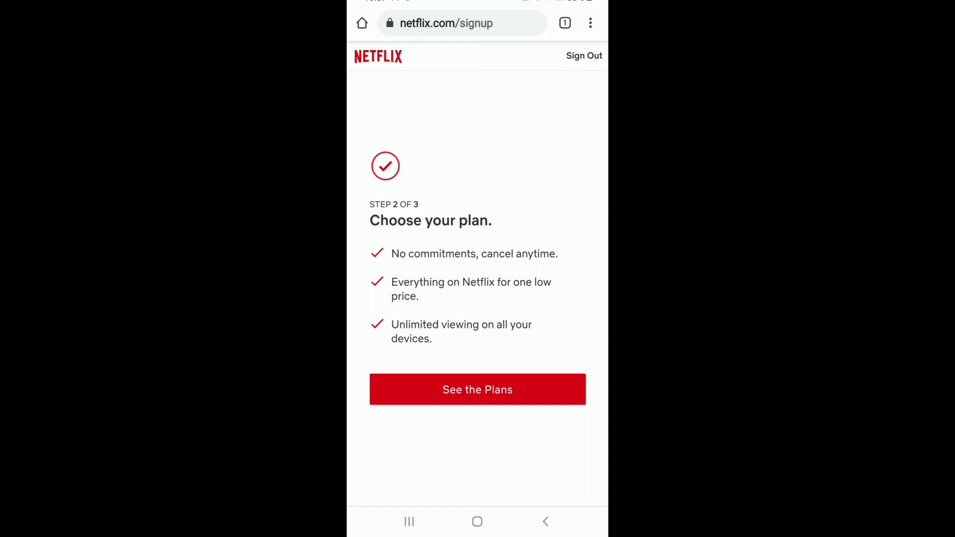
Step: Compare Basic, Standard and Premium, settle on Basic, and accept the free-upgrade notice
click(477, 390)
scroll(478, 298, down, 1)
scroll(478, 298, down, 1)
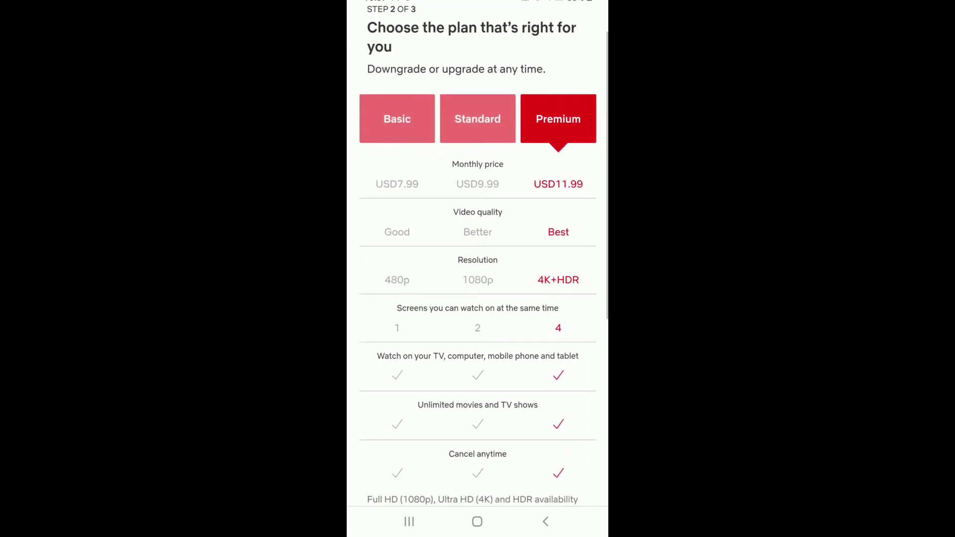
click(397, 119)
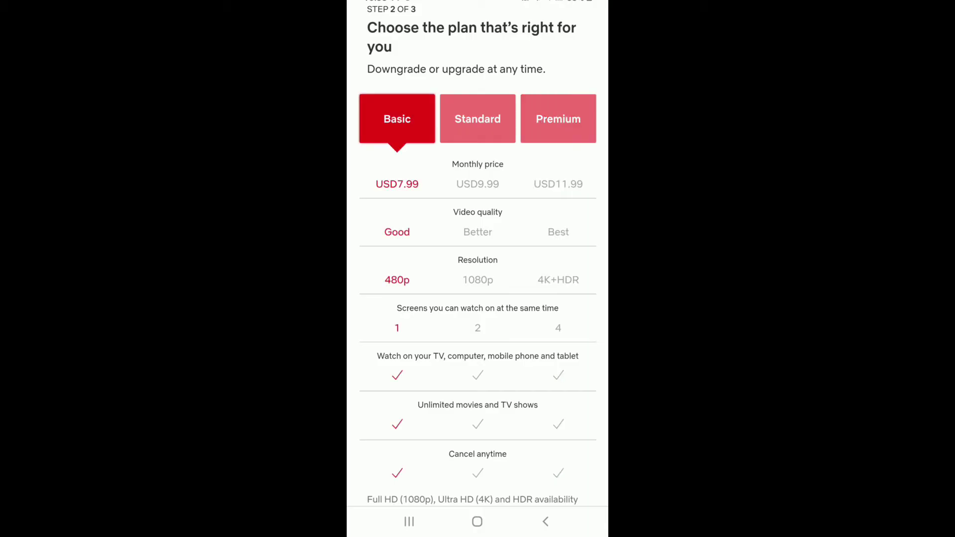
click(479, 118)
click(559, 118)
click(397, 118)
scroll(479, 299, down, 1)
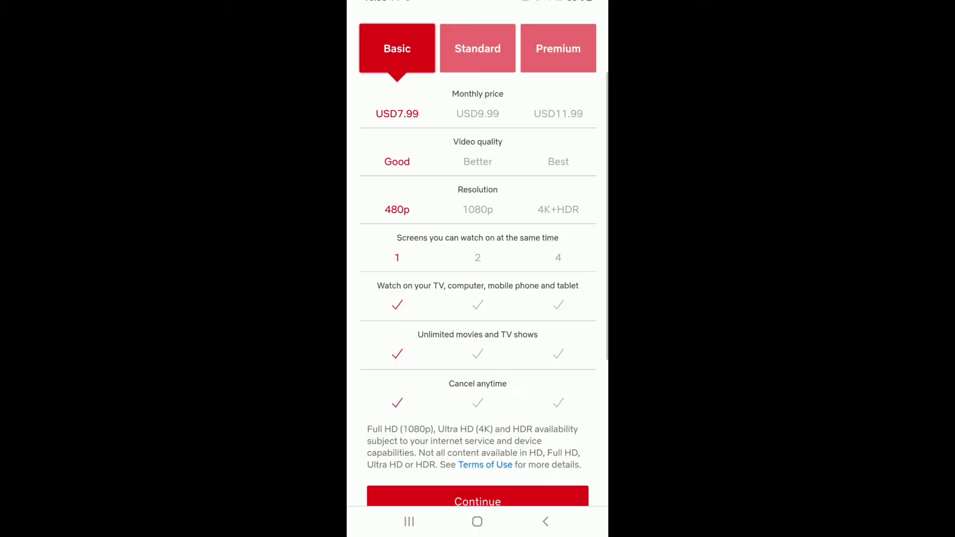
scroll(477, 299, up, 1)
scroll(478, 298, down, 3)
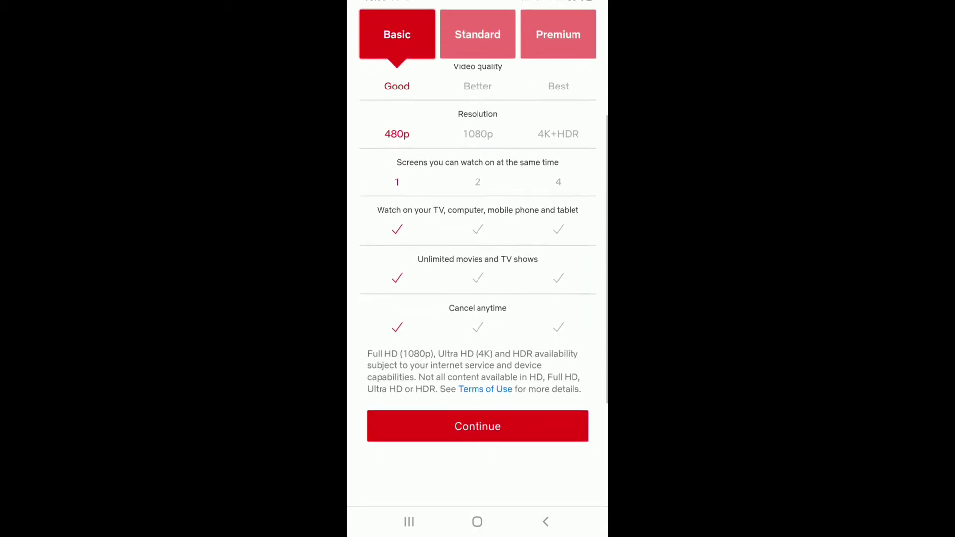
click(478, 384)
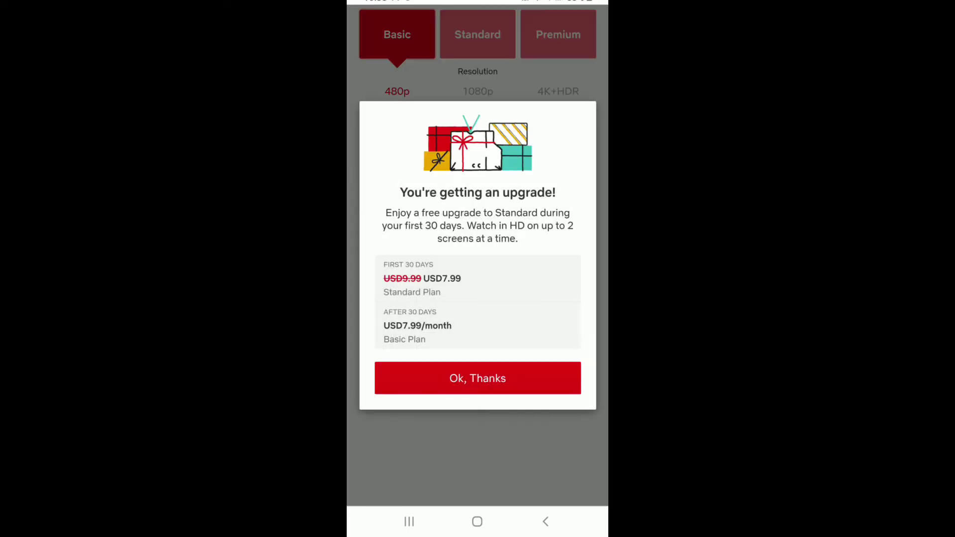
click(478, 379)
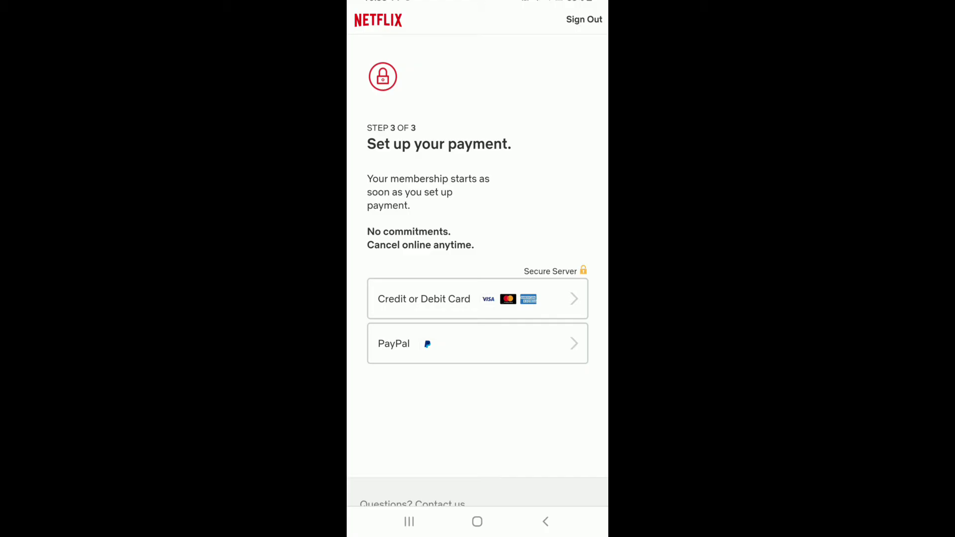
Step: Select Credit or Debit Card as the payment method
click(477, 299)
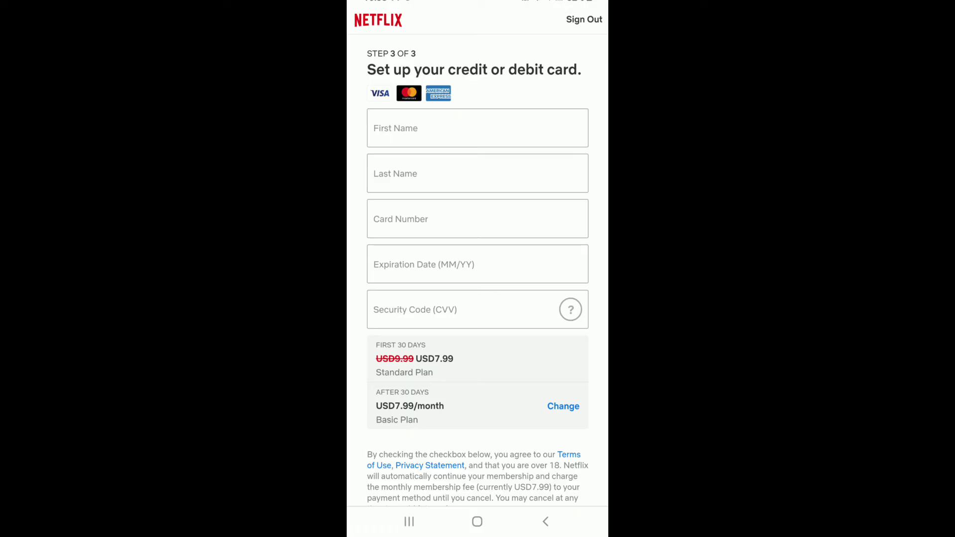
Step: Enter cardholder first and last name, card number, expiry date and CVV, and check I agree
click(478, 128)
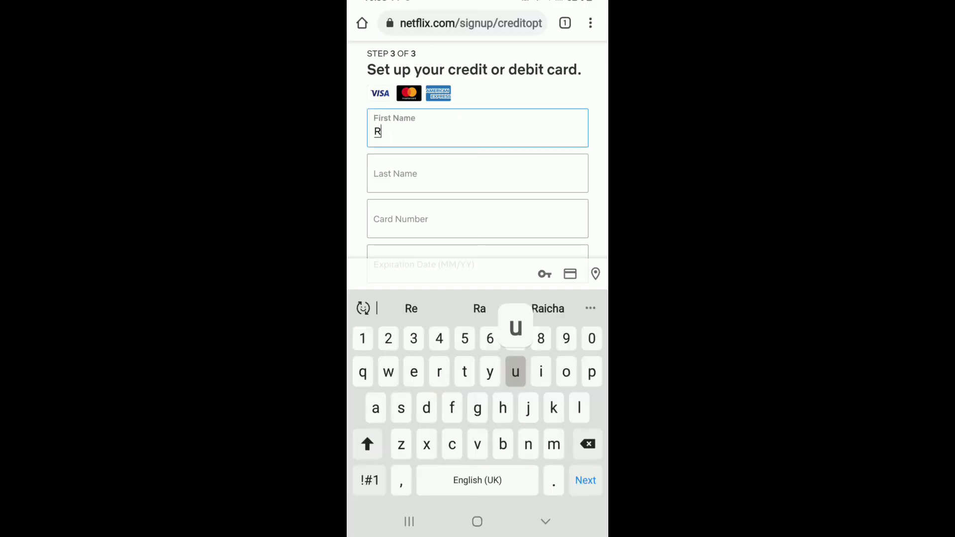
key(Tab)
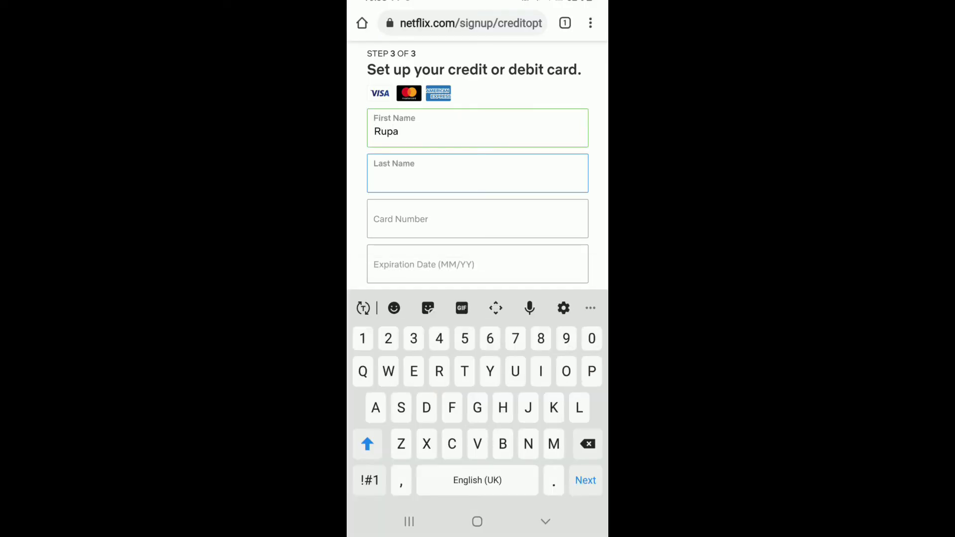
key(Tab)
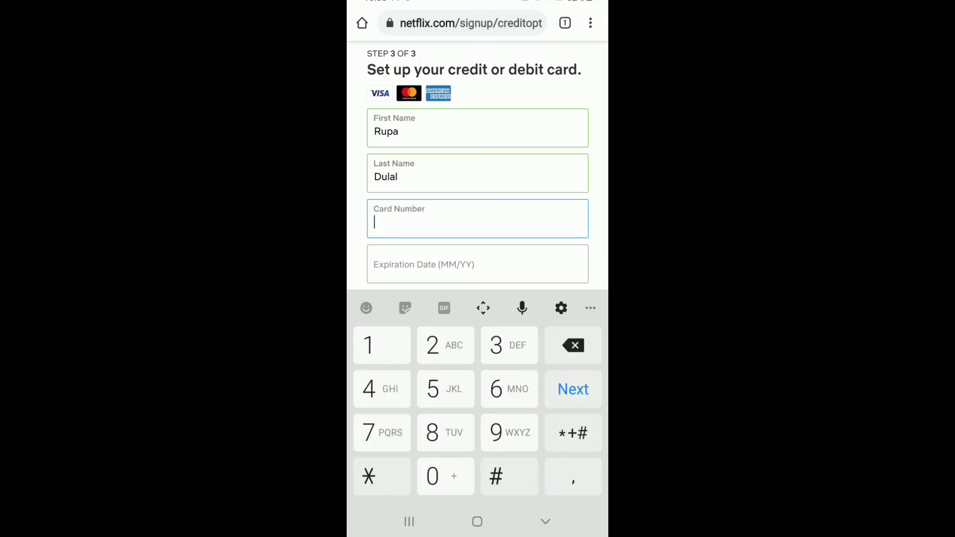
text(0000000000000000)
key(Tab)
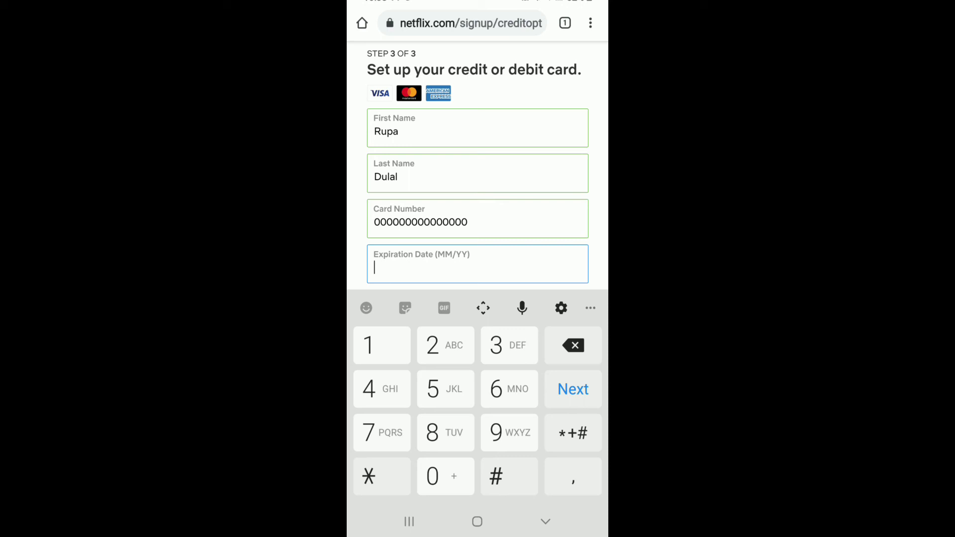
text(06/2022)
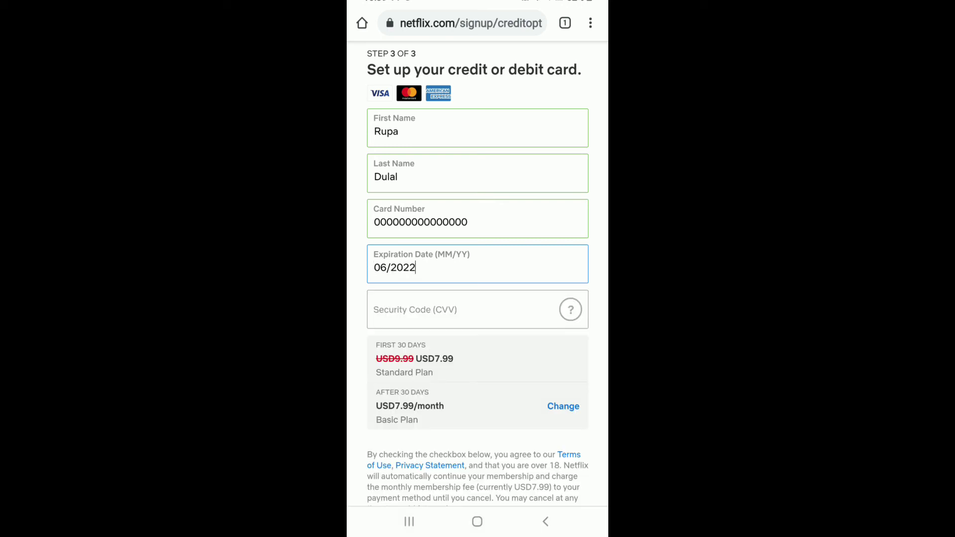
key(Tab)
text(0000)
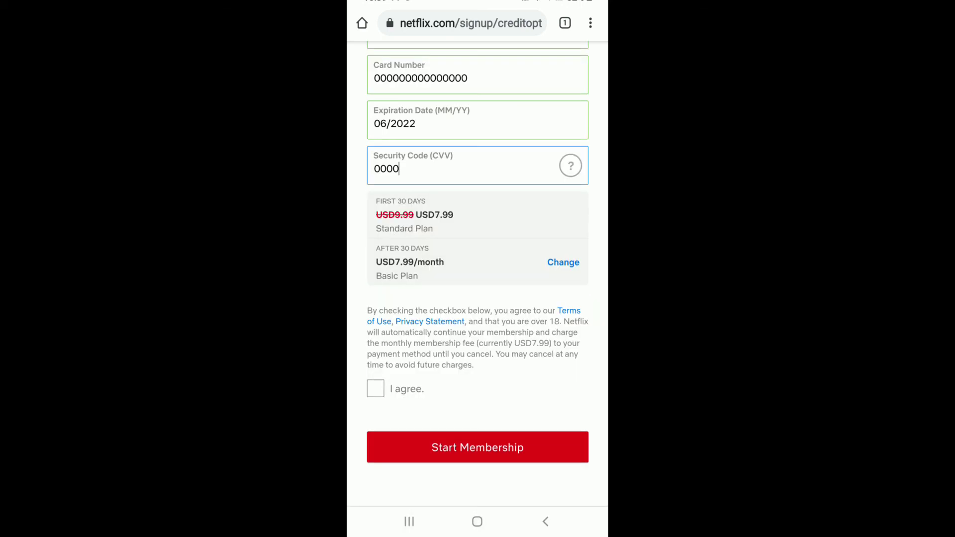
click(376, 389)
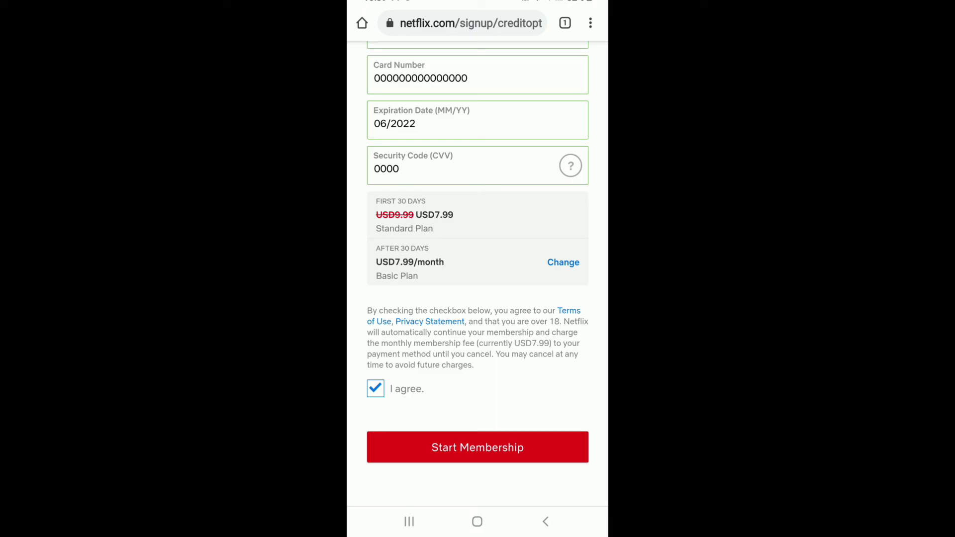
click(479, 522)
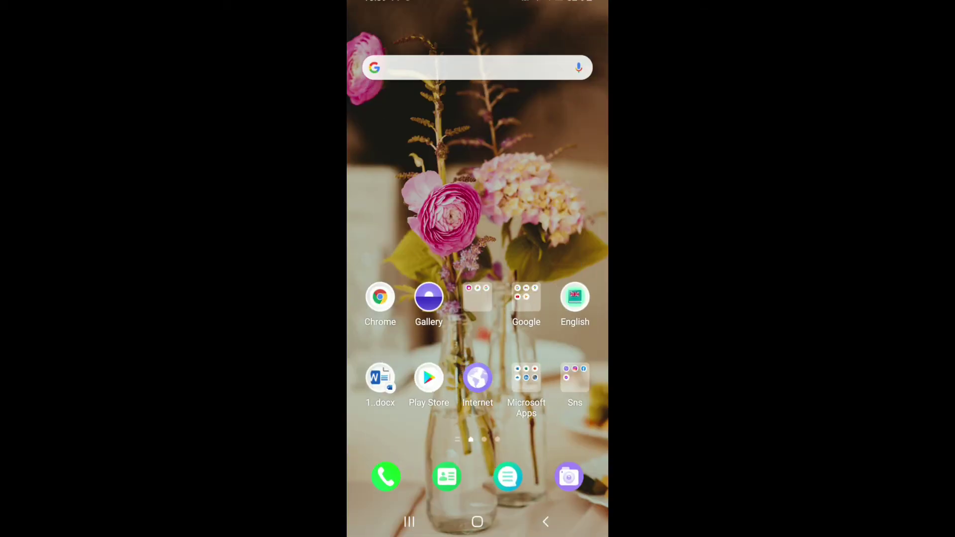